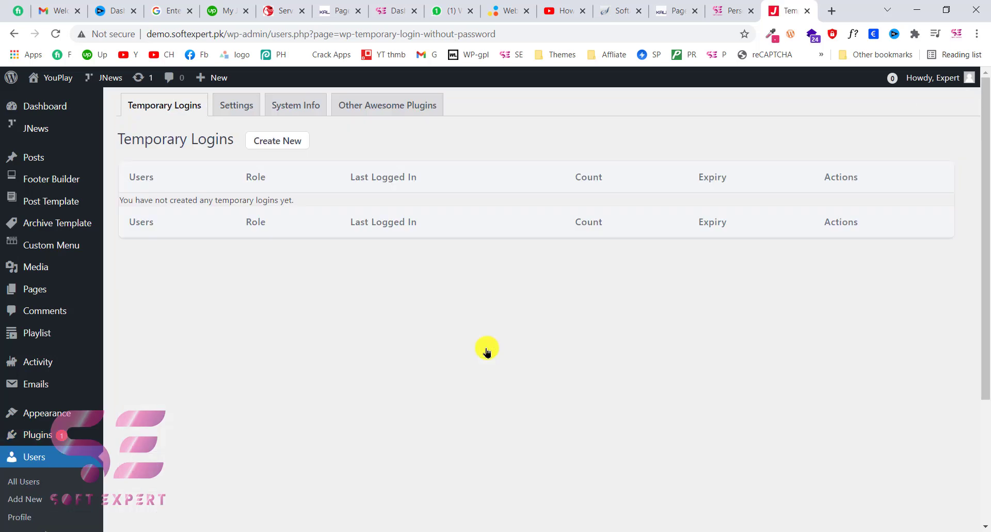
- Scroll through the empty Temporary Logins table and start creating a new temporary login
scroll(238, 380, down, 3)
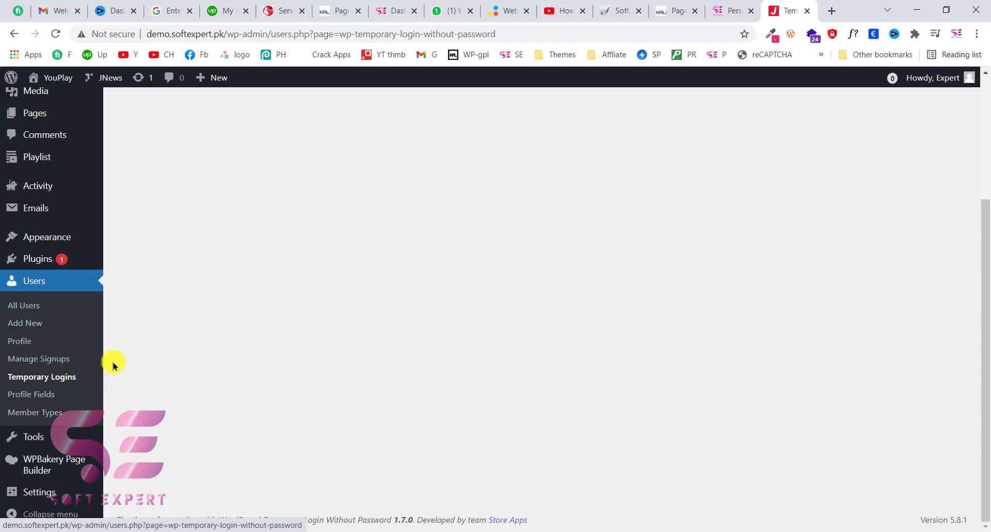
scroll(114, 365, up, 3)
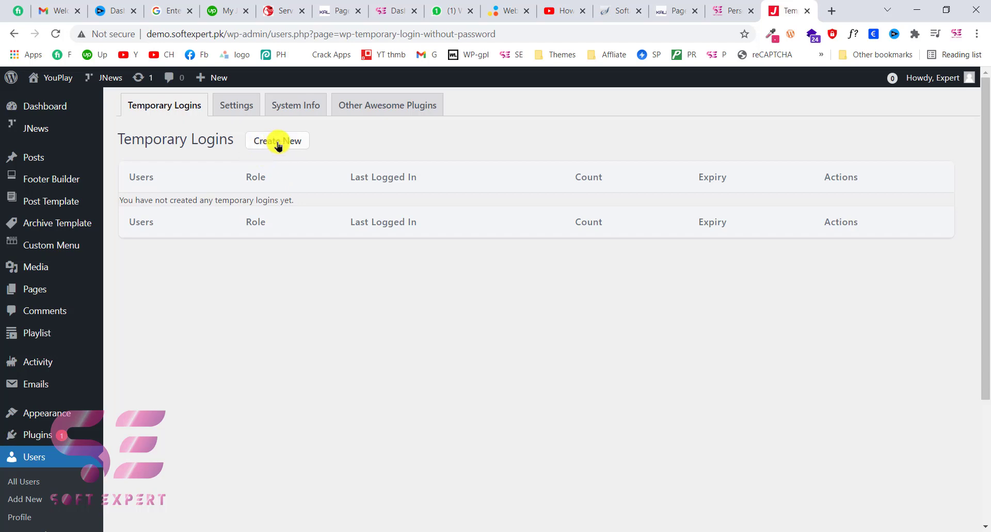
click(278, 145)
- On a new temporary login form, enter the user's e-mail, first name and last name, then review the role choices
click(490, 218)
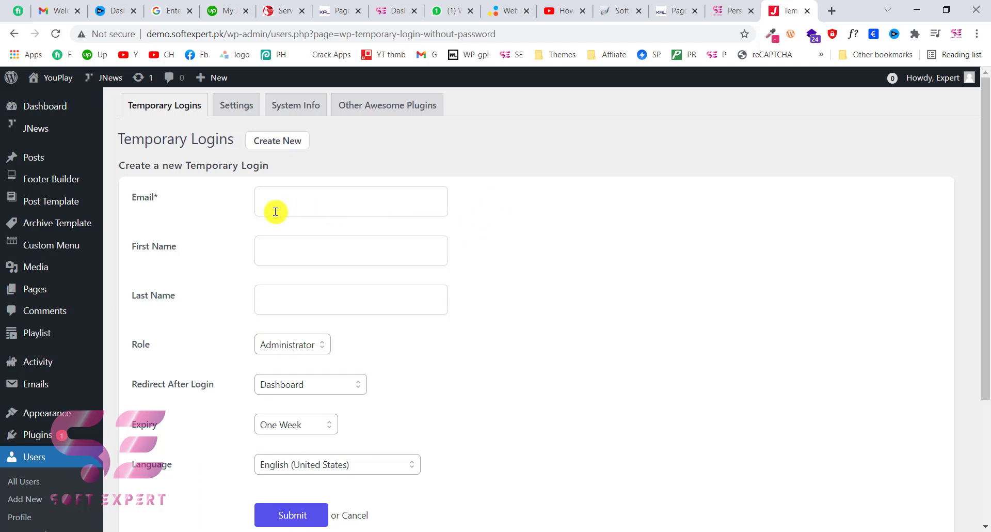
click(283, 197)
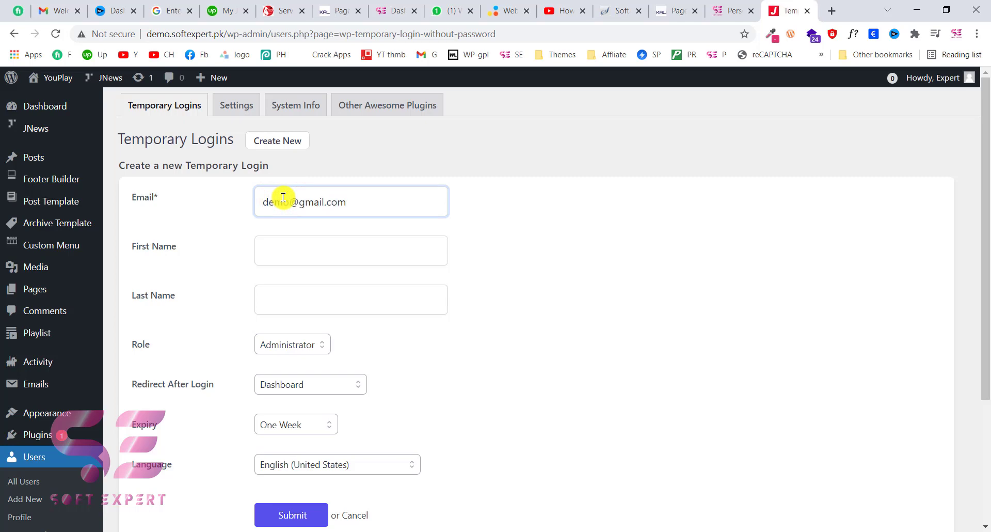
click(288, 235)
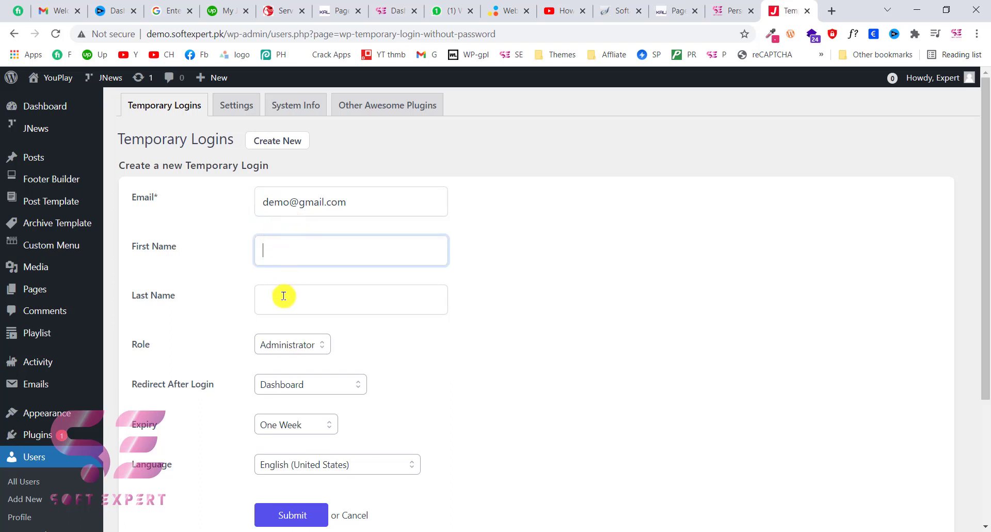
scroll(283, 296, down, 1)
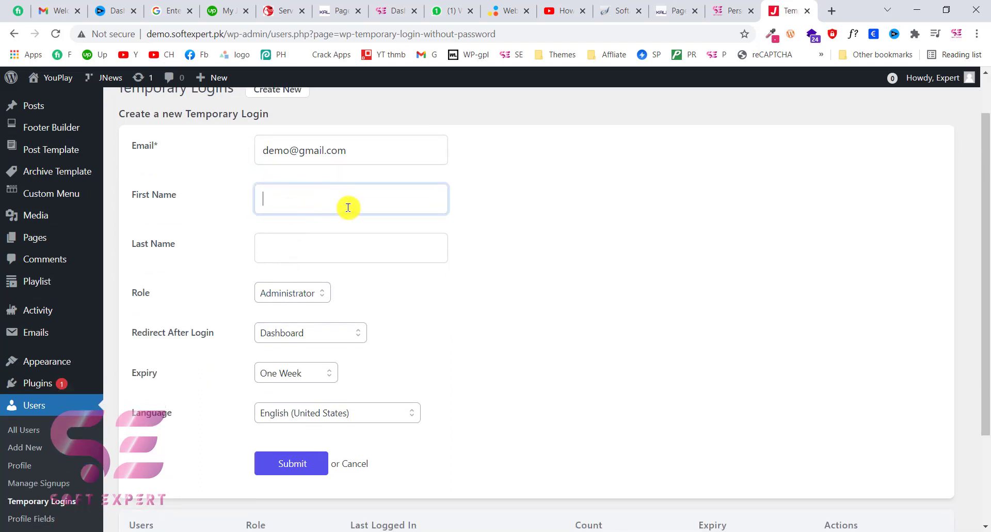
key(Tab)
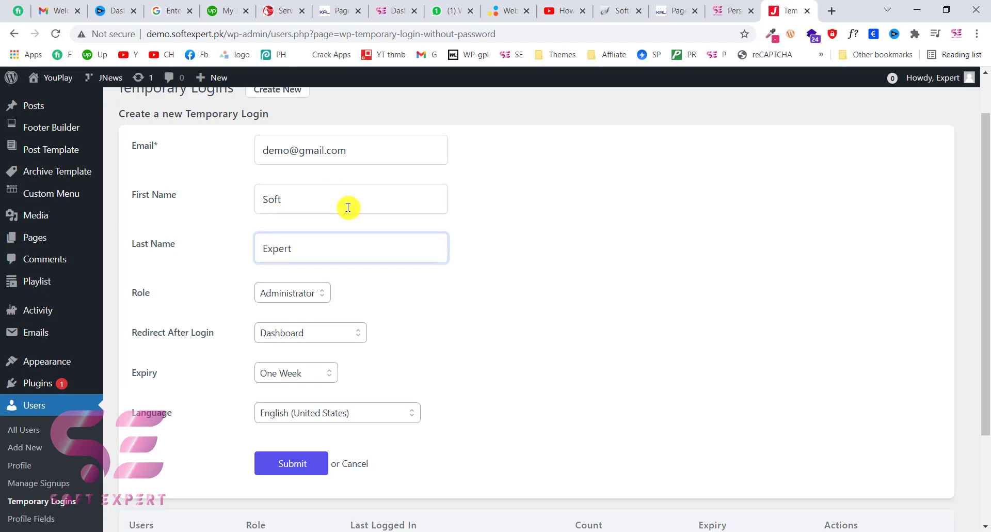
scroll(327, 284, down, 1)
click(230, 239)
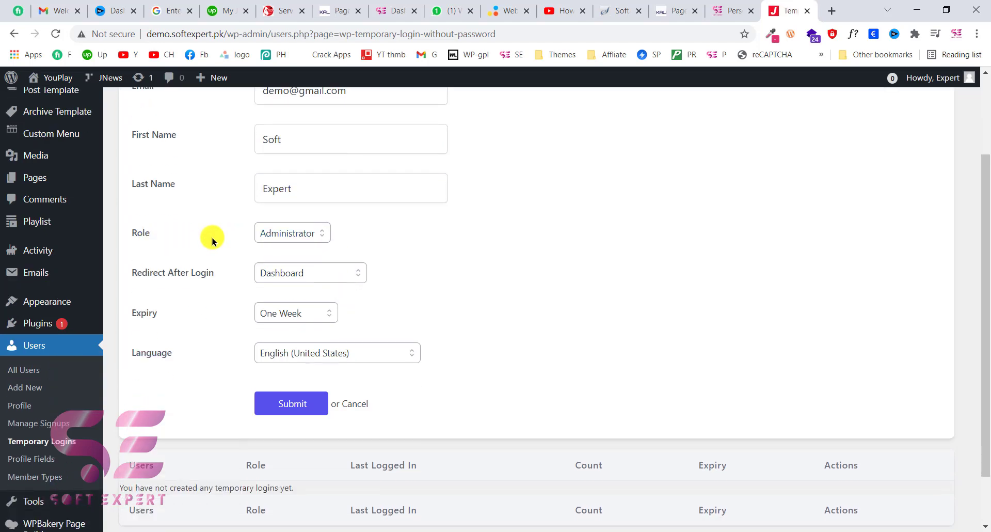
click(283, 231)
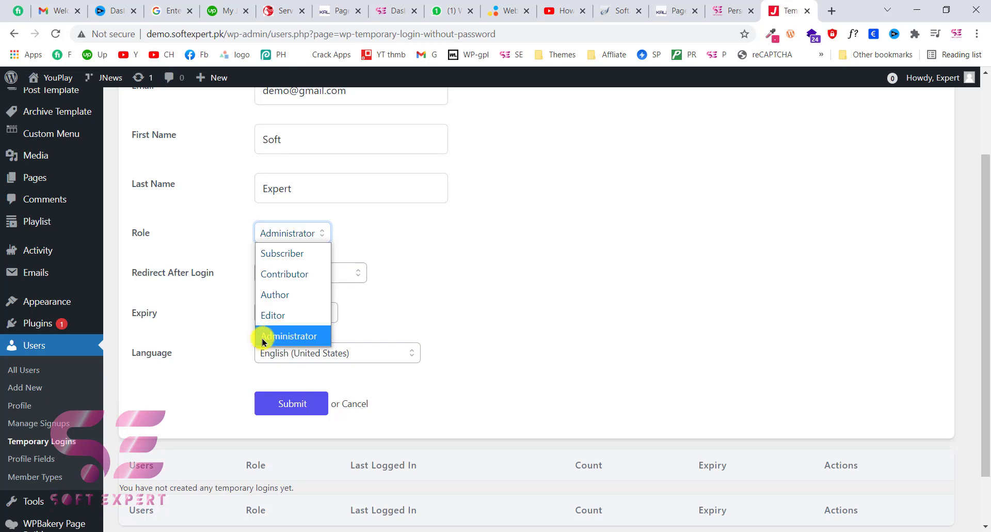
- Keep Administrator as the role and Dashboard as the post-login redirect
click(283, 336)
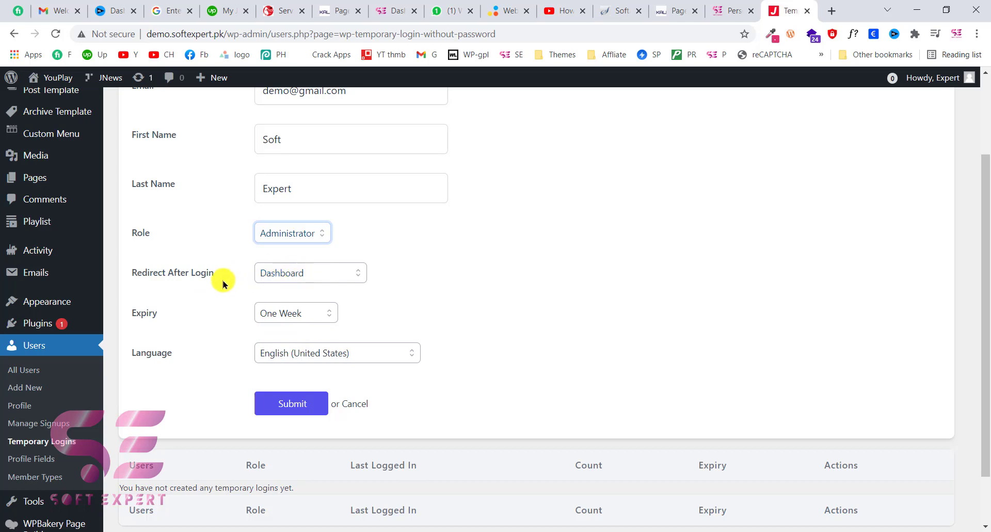
click(326, 277)
click(327, 275)
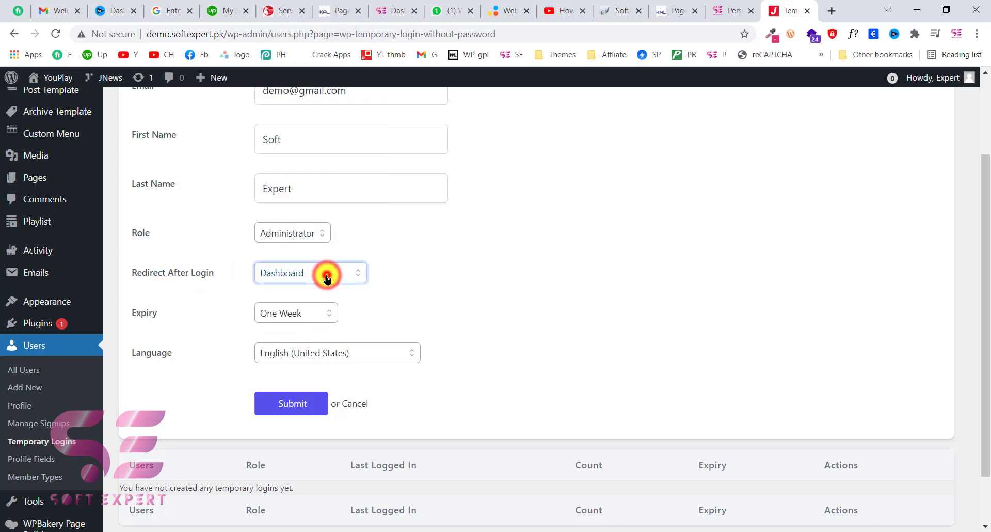
click(326, 275)
scroll(307, 134, down, 1)
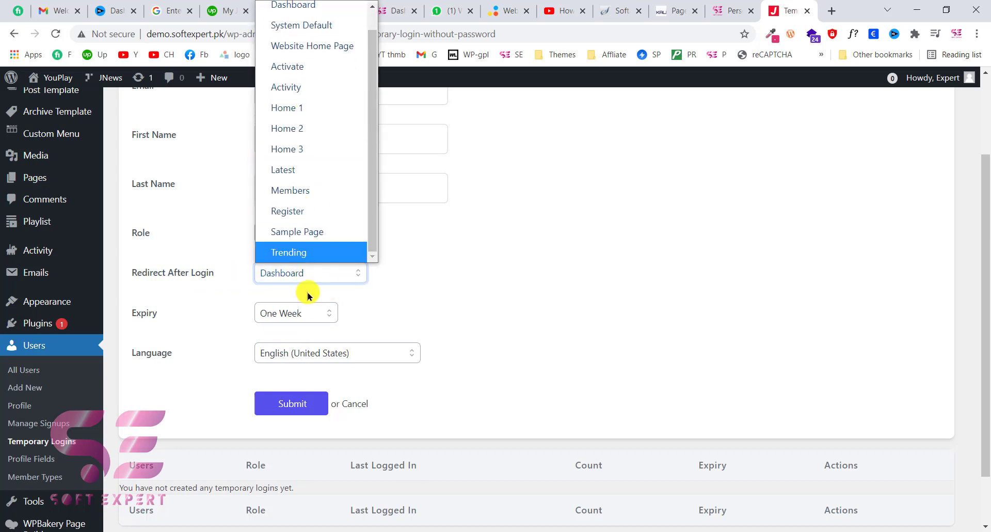
click(423, 278)
scroll(421, 277, down, 1)
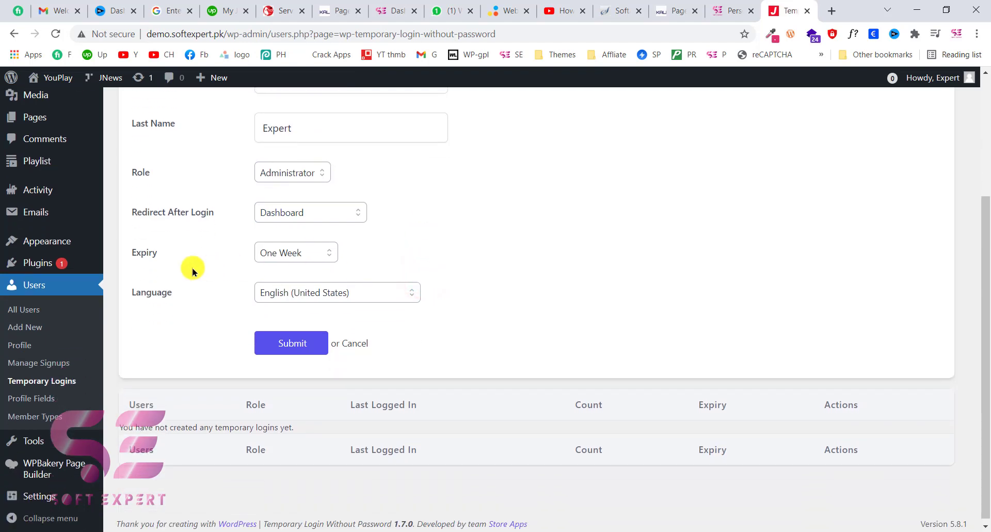
- Change the login's expiry from One Week to One Hour
click(317, 252)
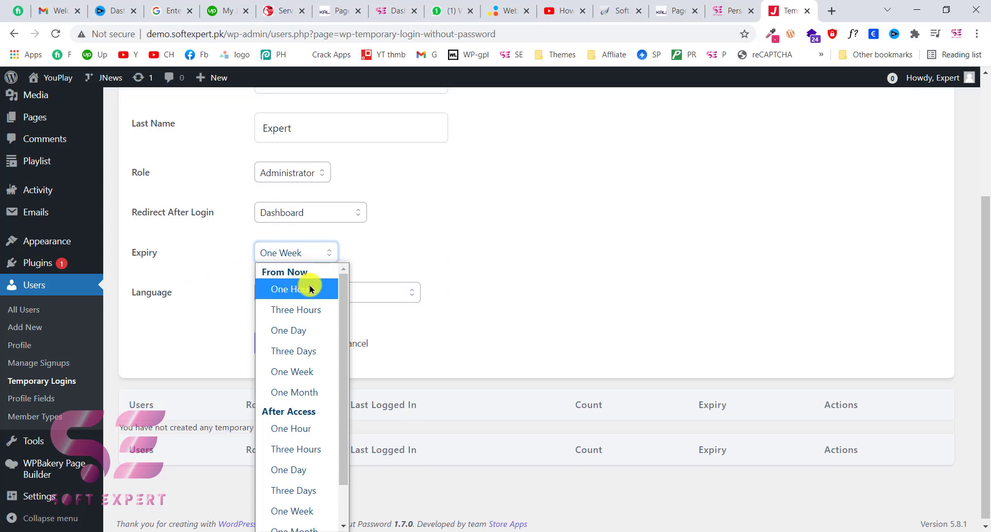
scroll(299, 381, down, 1)
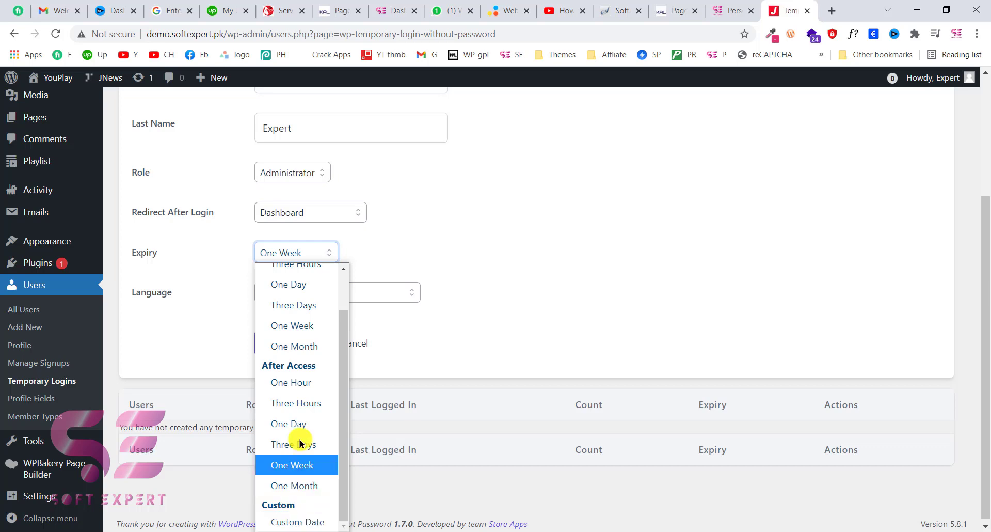
scroll(293, 344, up, 1)
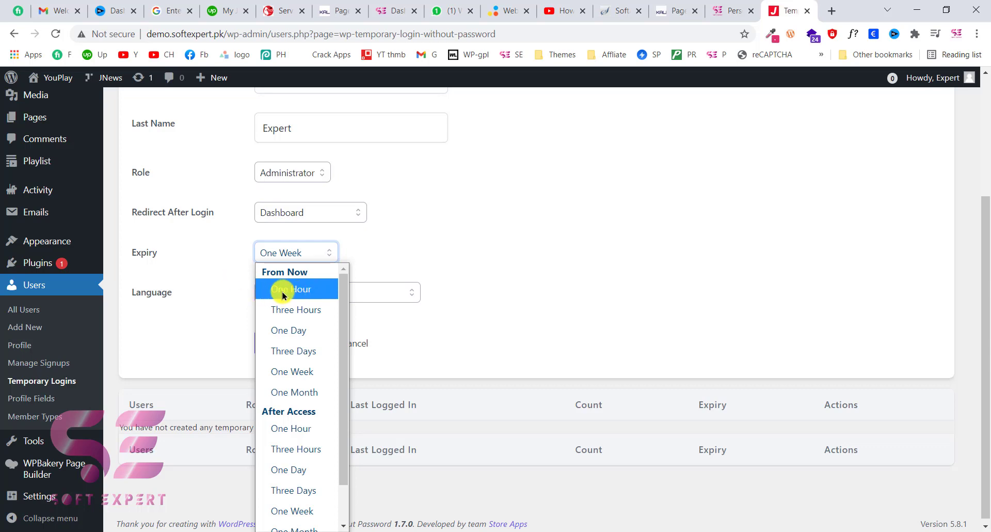
click(296, 293)
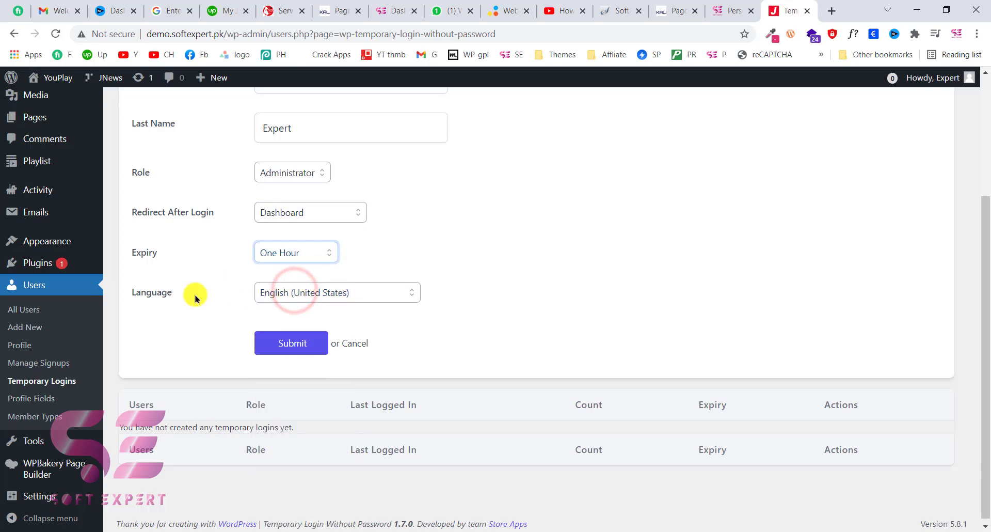
scroll(318, 300, up, 1)
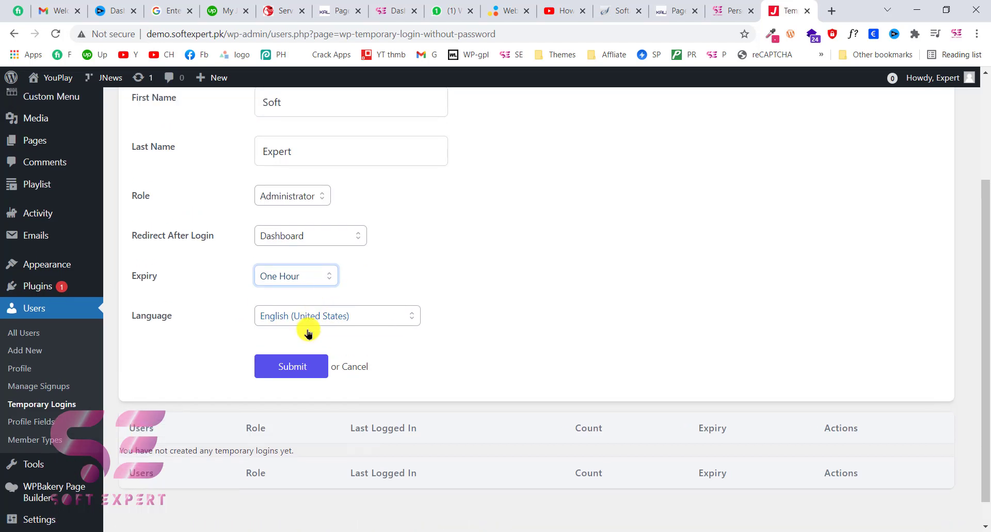
- Submit the form to create the one-hour Administrator login and copy its generated login link
click(276, 368)
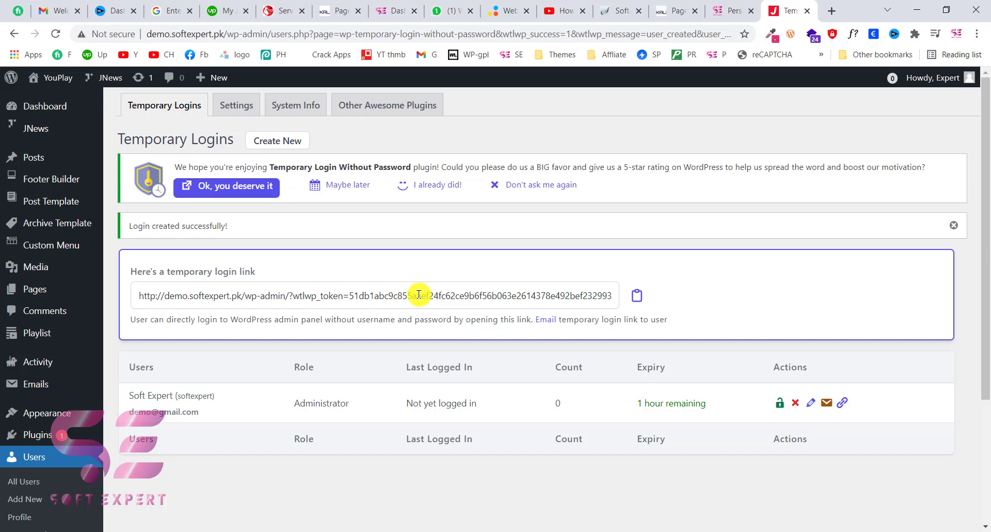
click(631, 299)
click(634, 298)
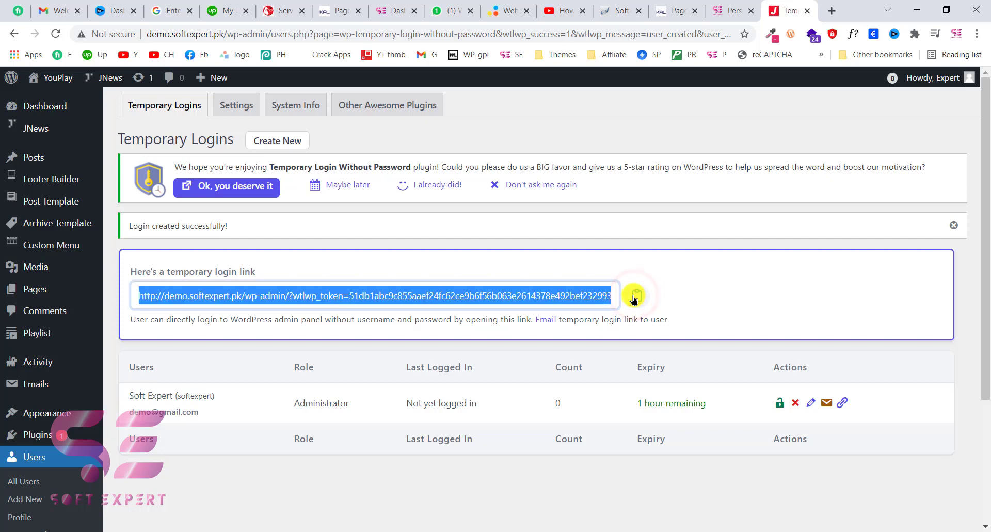
click(843, 404)
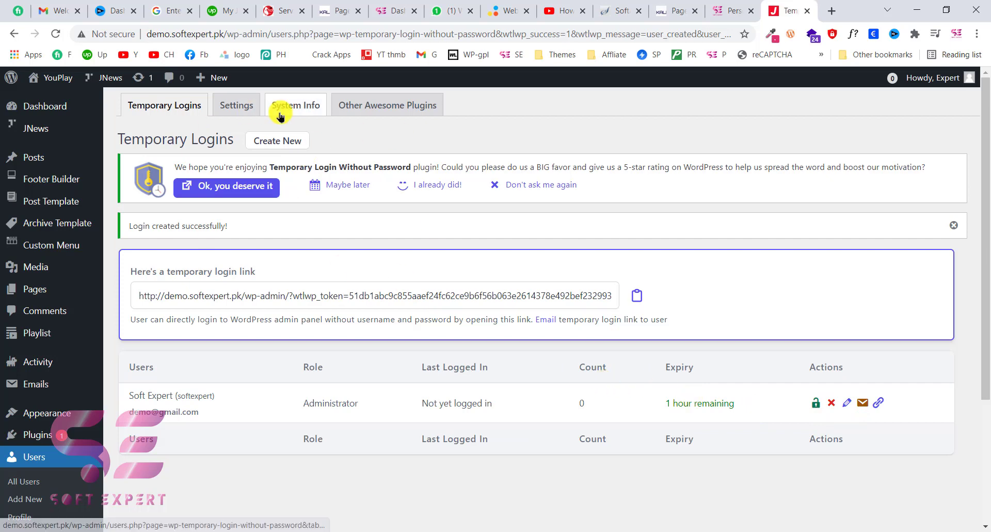
- Open an incognito window and load the copied temporary login link, landing on the Dashboard
mouse_move(60, 82)
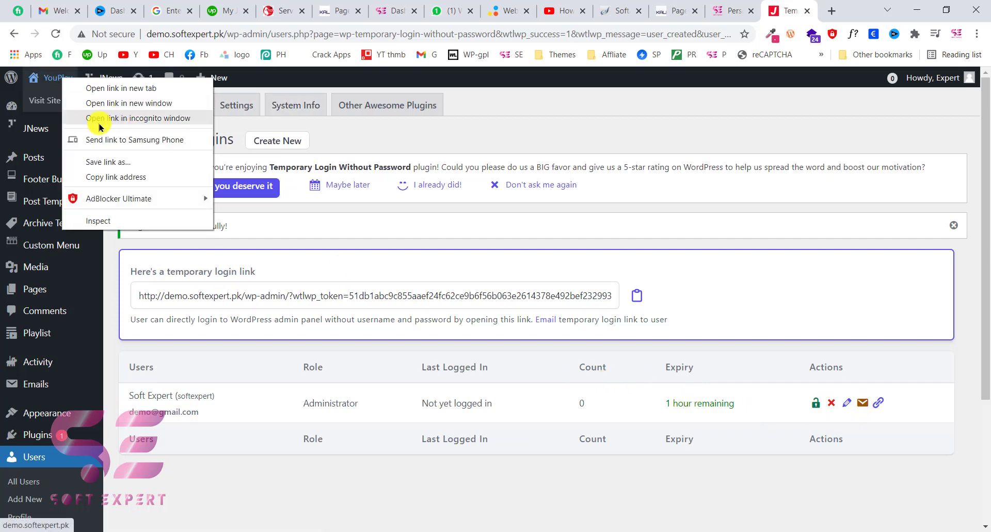
click(140, 119)
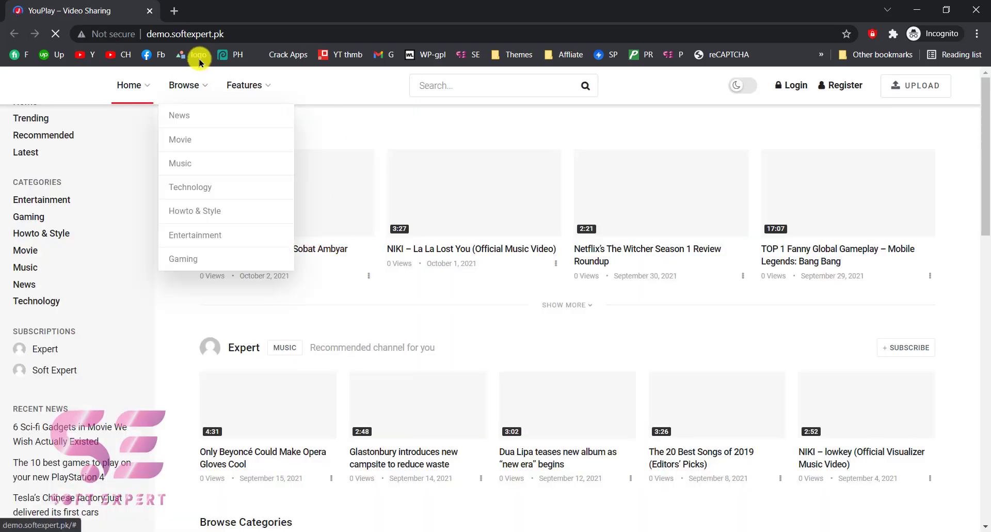
click(194, 33)
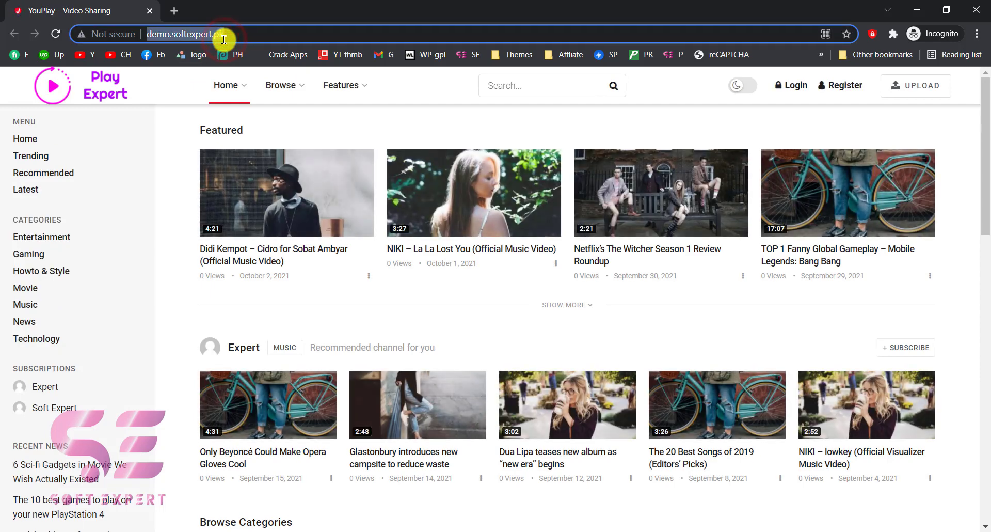
key(ctrl+v)
key(Return)
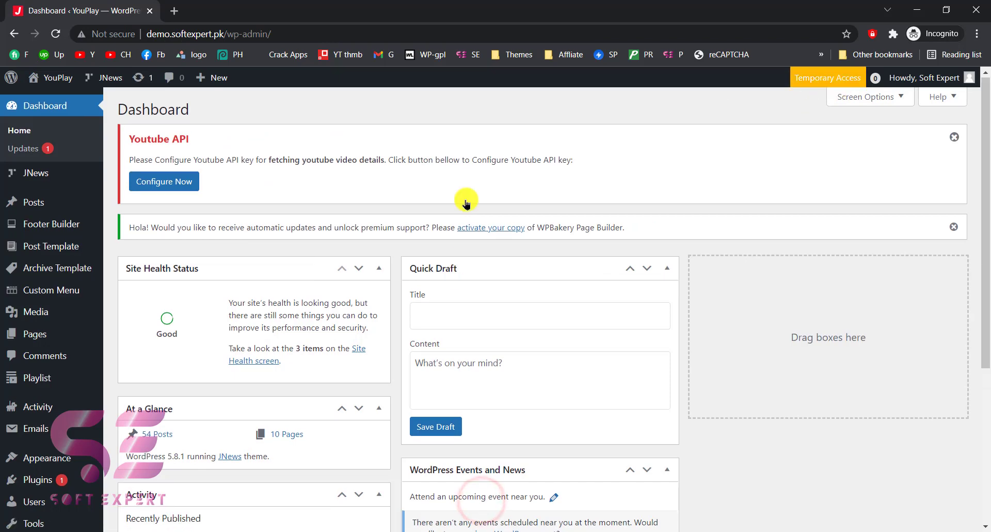
- Back in the main admin window, delete the temporary login from the list and confirm with OK
click(917, 10)
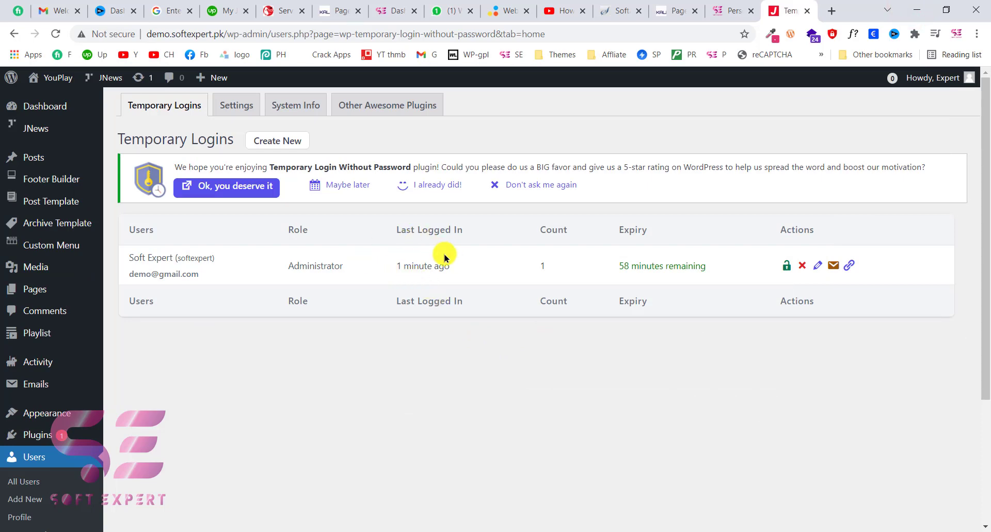
drag(393, 267, 448, 265)
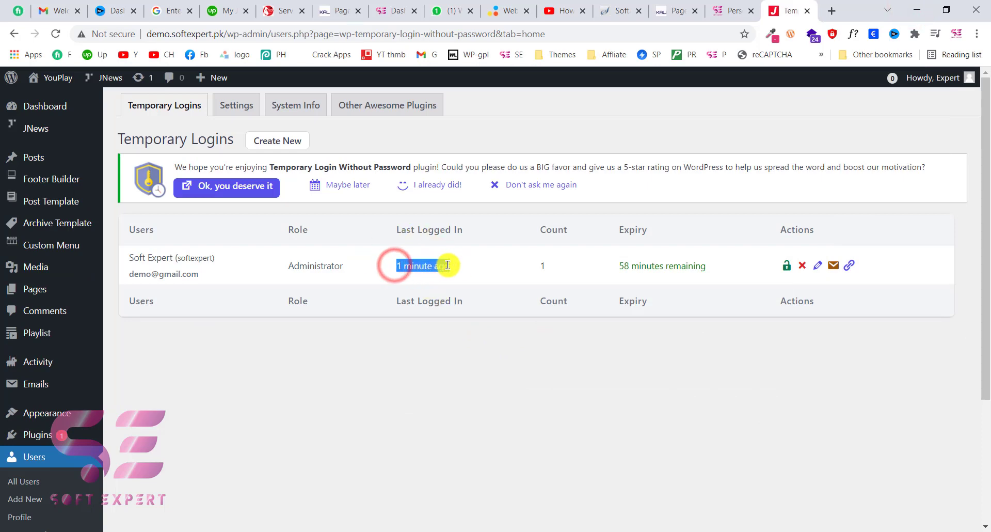
click(448, 265)
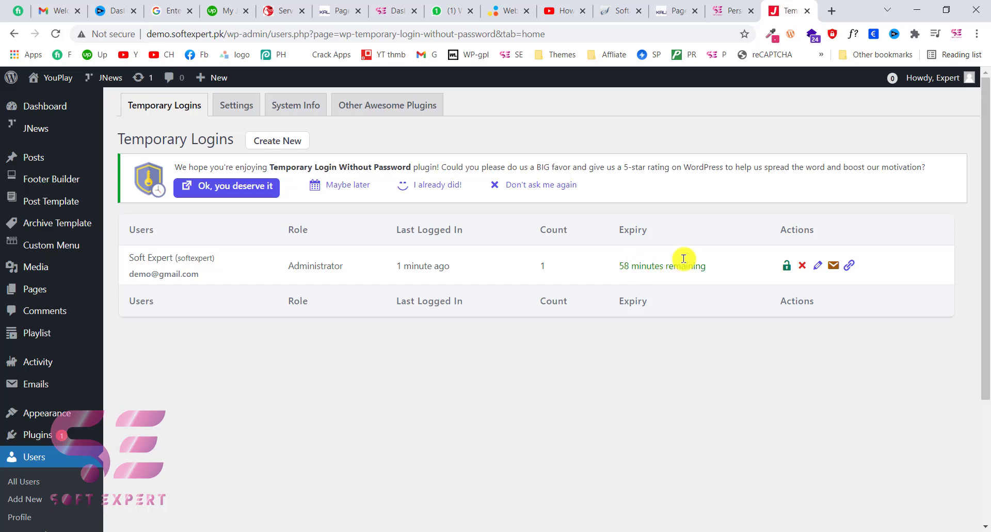
click(803, 266)
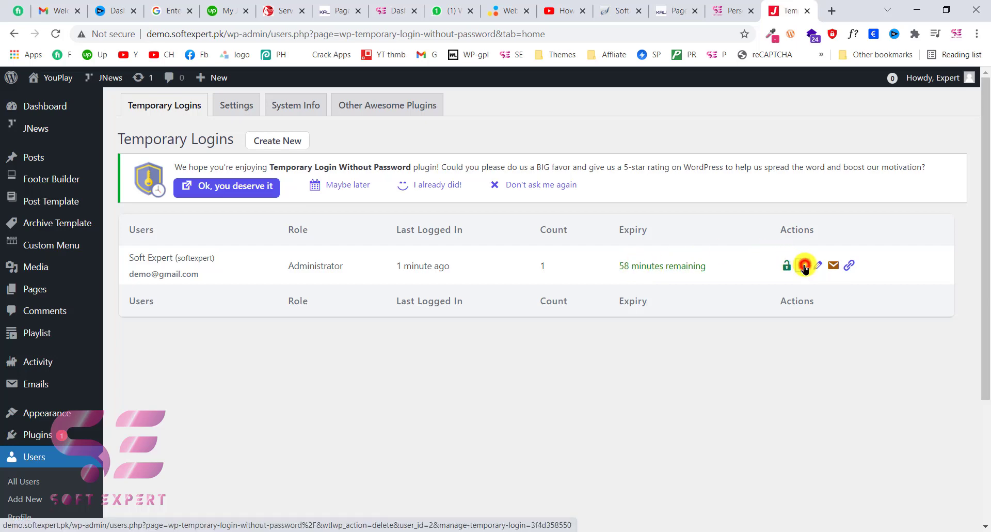
click(559, 106)
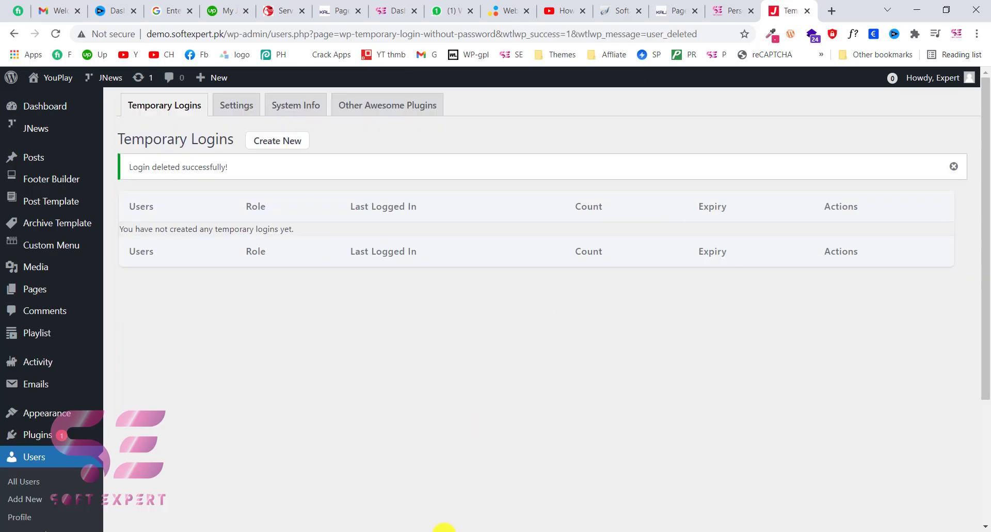
- Reload the incognito Dashboard to confirm it now shows the Log In page, then minimize that window
mouse_move(429, 530)
click(513, 472)
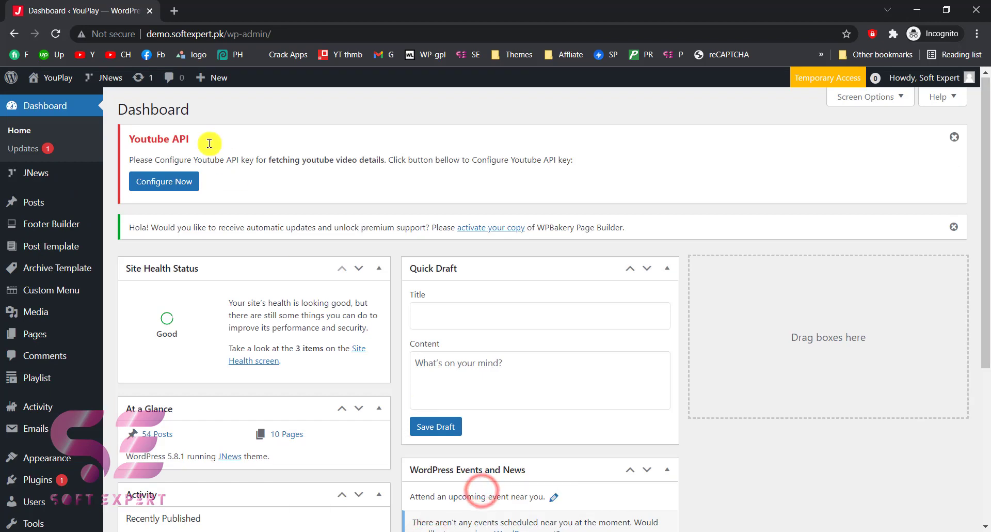
click(56, 36)
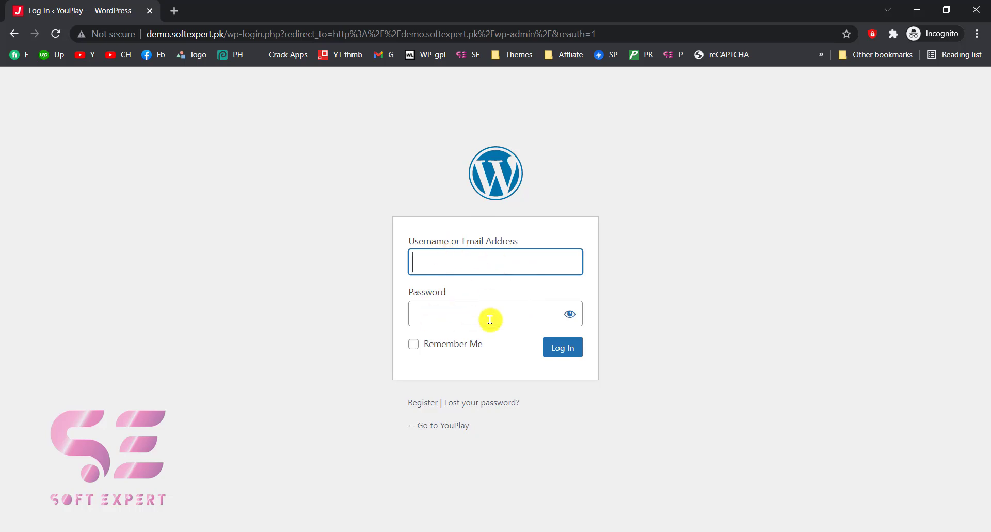
click(910, 10)
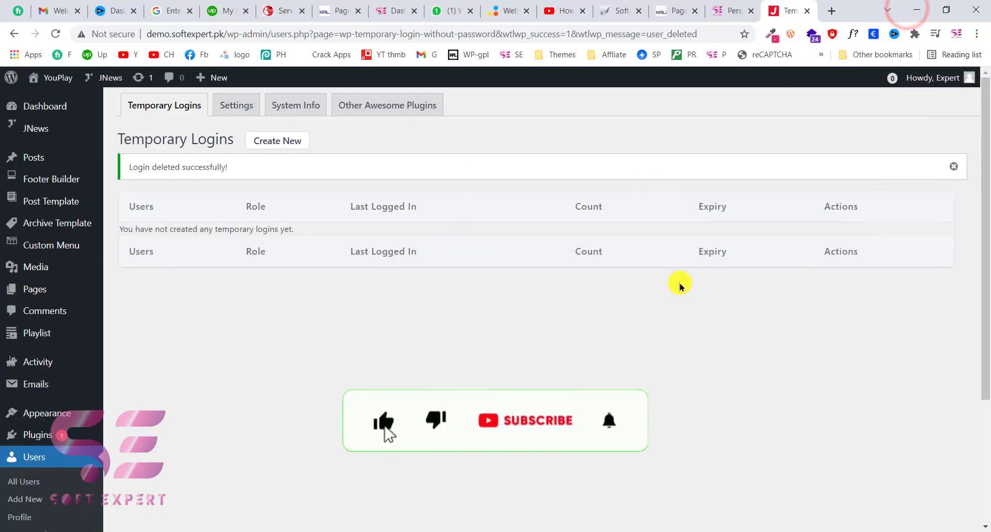